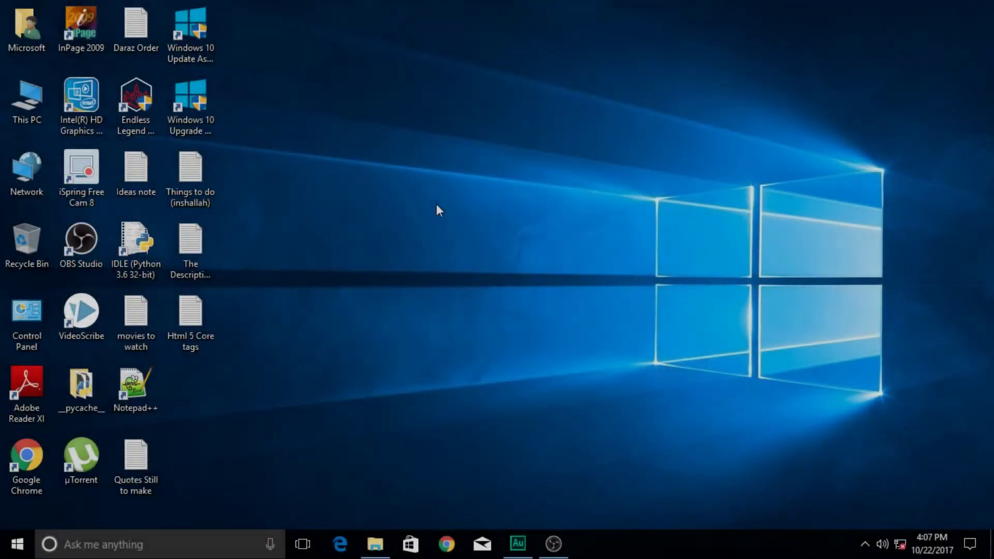
Step: Switch to the Adobe Audition window holding the extracted stereo audio via the taskbar
left_click(517, 544)
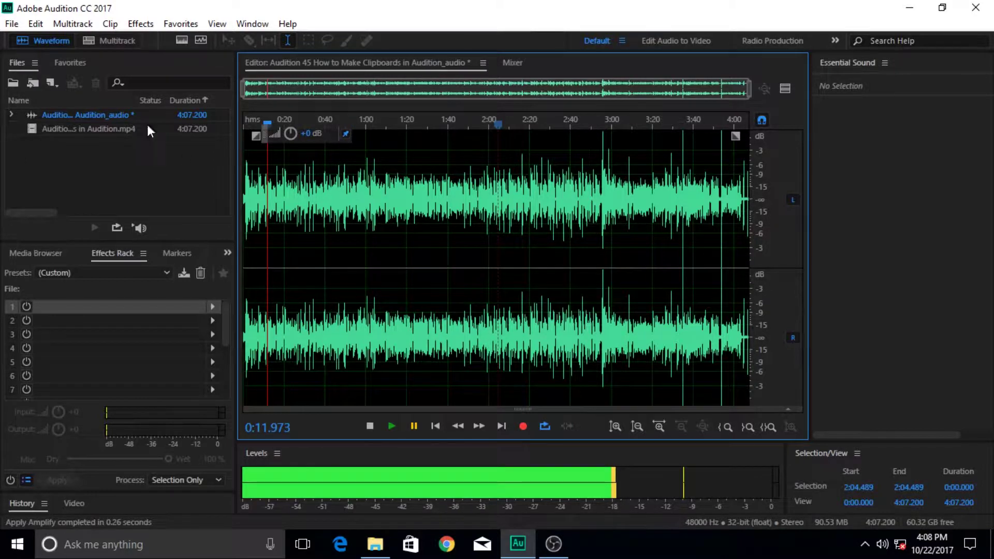
Step: Place the playback start at 1:00 on the waveform, briefly toggling the preview editor
left_click(140, 24)
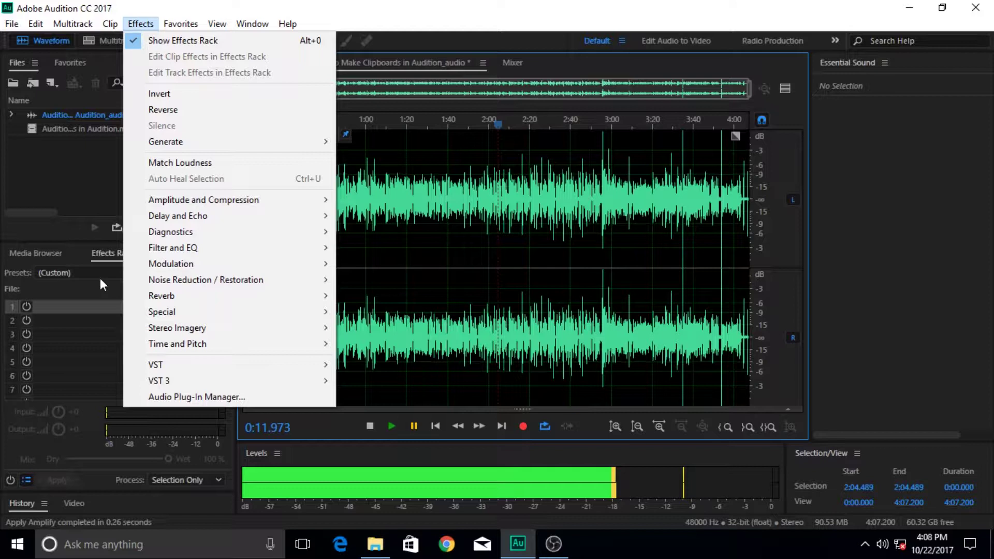
left_click(86, 293)
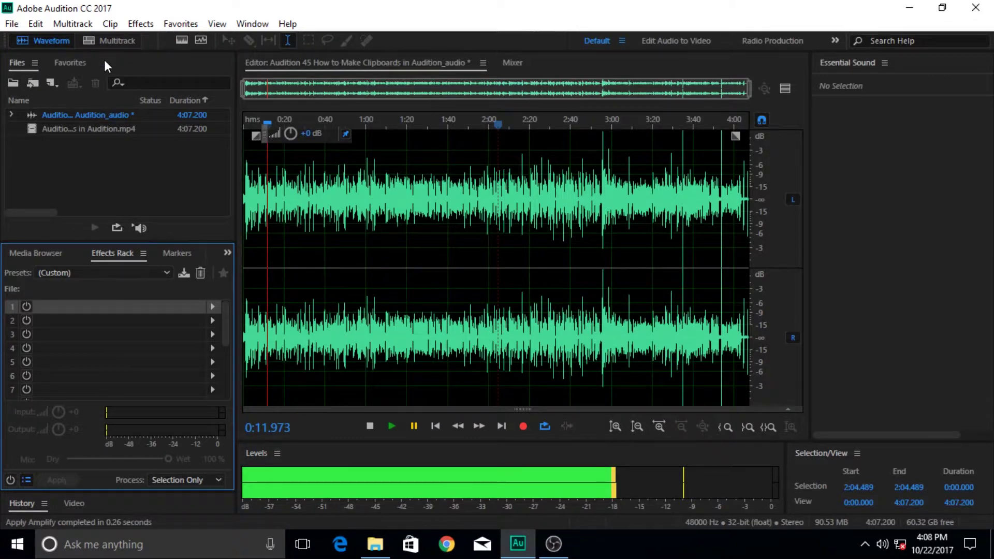
left_click(141, 23)
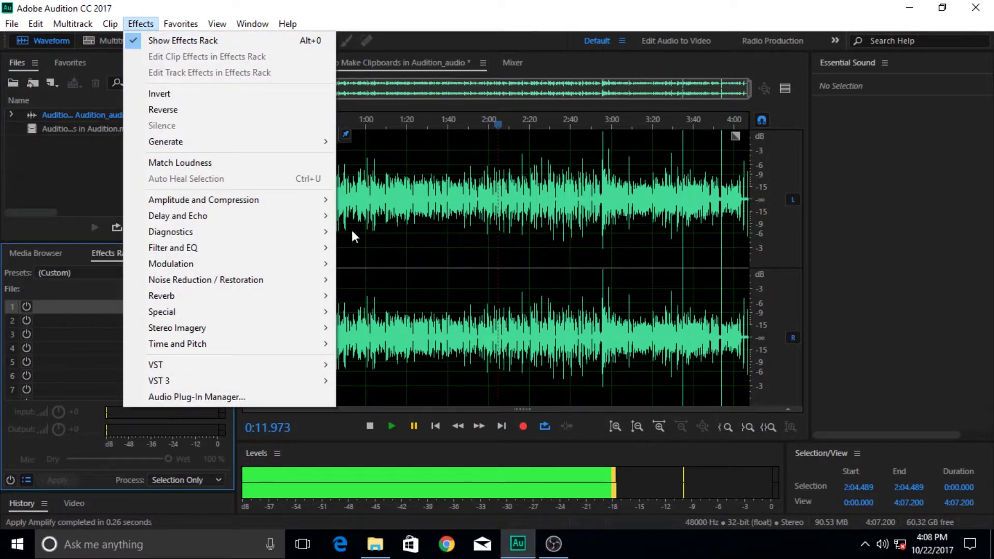
left_click(369, 235)
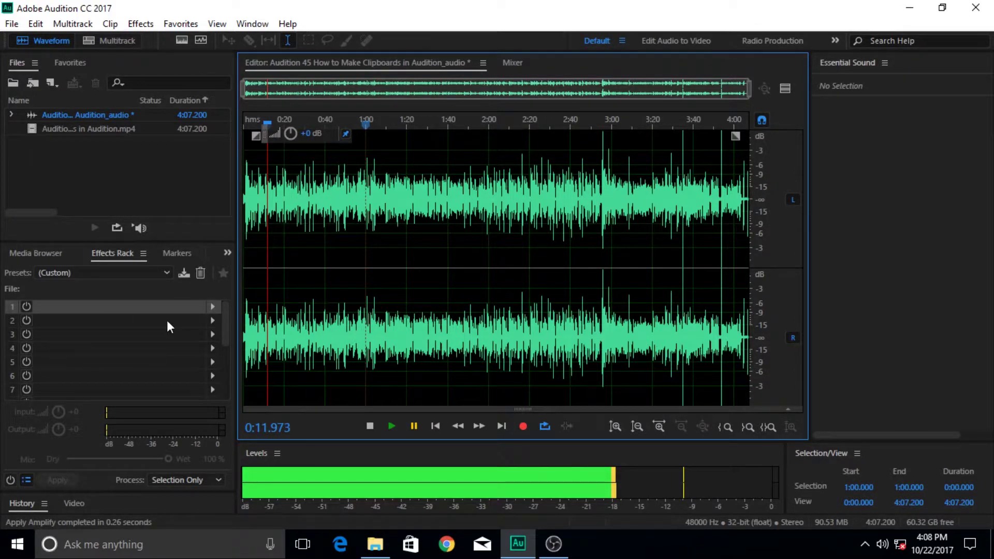
left_click(785, 88)
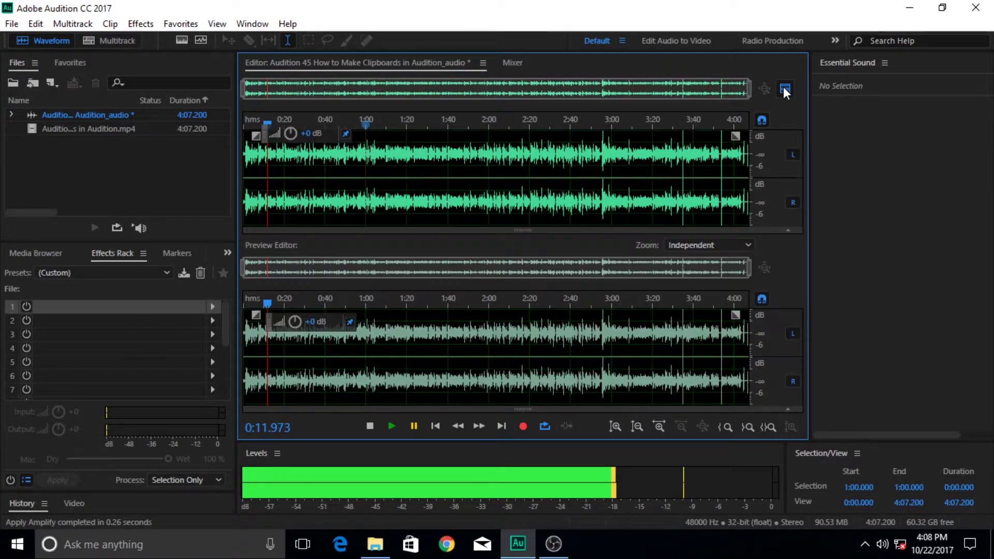
left_click(785, 89)
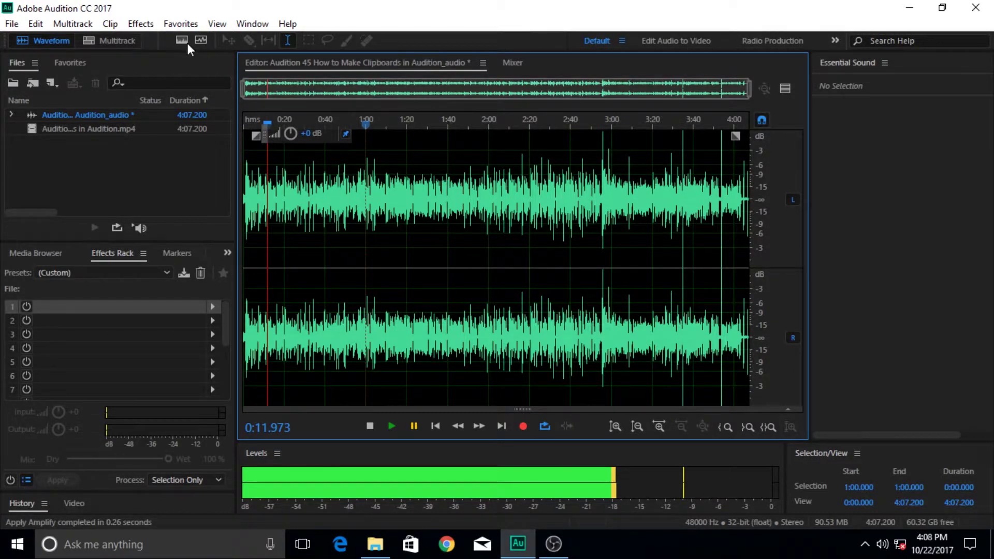
Step: Show the Effects > Time and Pitch submenu listing Automatic Pitch Correction
left_click(148, 26)
mouse_move(233, 352)
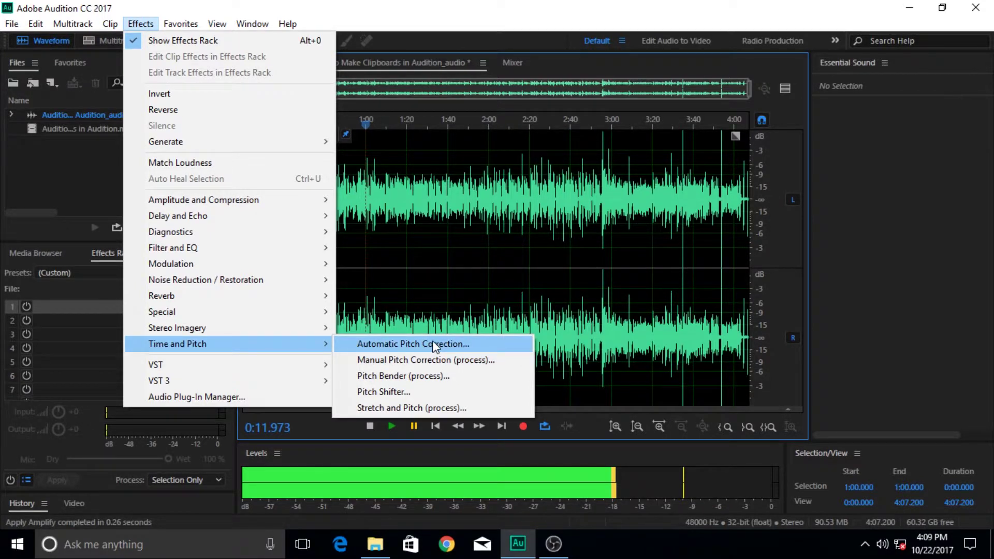
Step: Open Automatic Pitch Correction, reposition its dialog, and keep the Custom preset and Major scale
left_click(400, 345)
left_click_drag(487, 150, 519, 118)
left_click(546, 140)
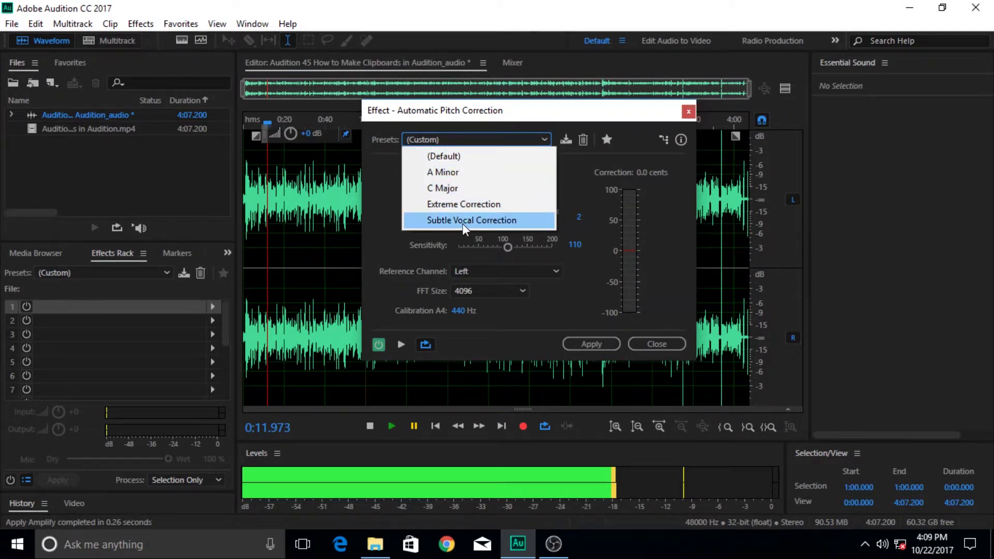
left_click(543, 139)
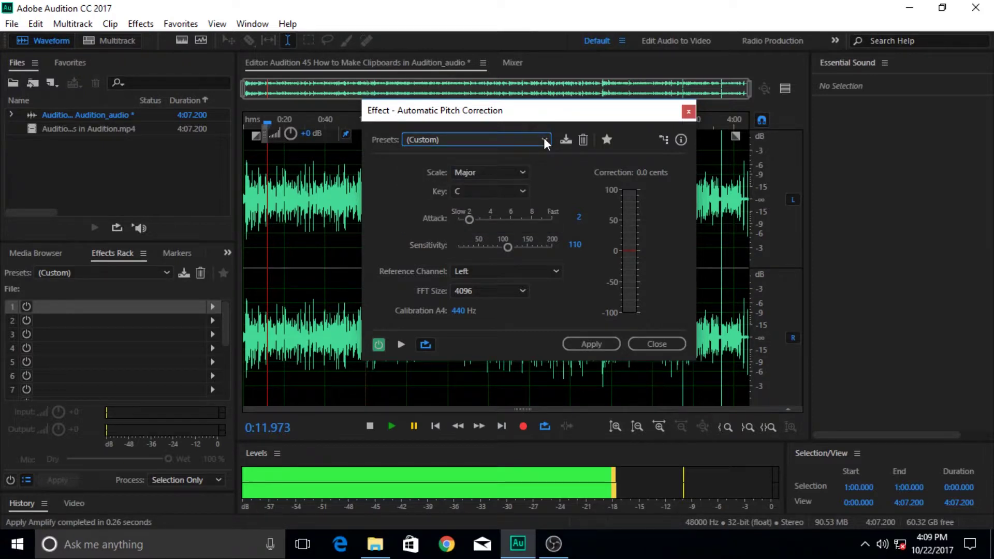
left_click(523, 172)
left_click(523, 172)
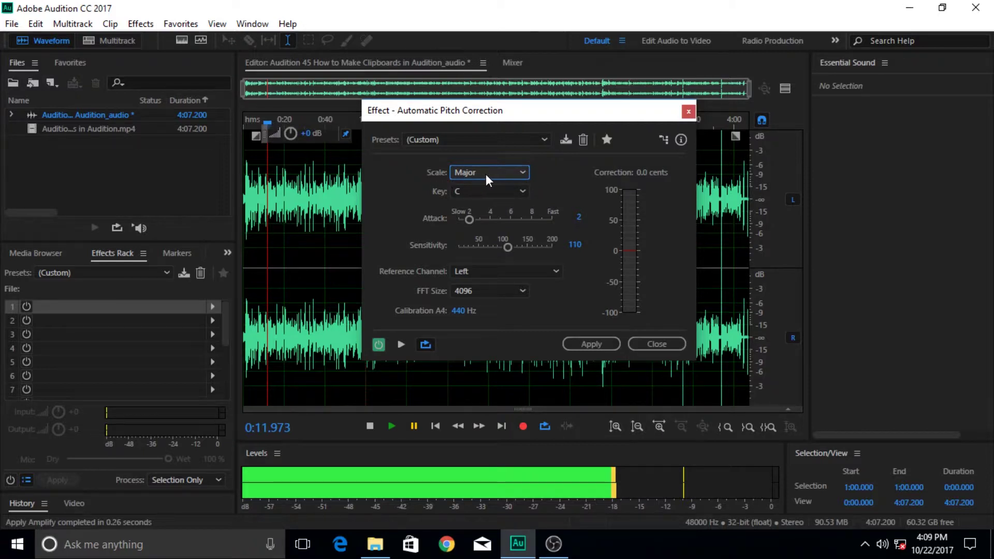
left_click(523, 192)
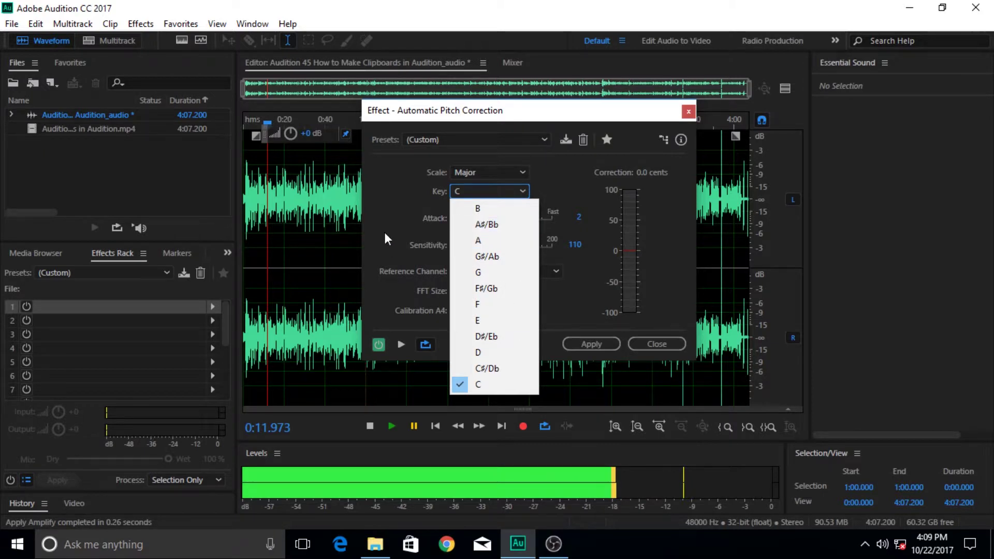
left_click(396, 204)
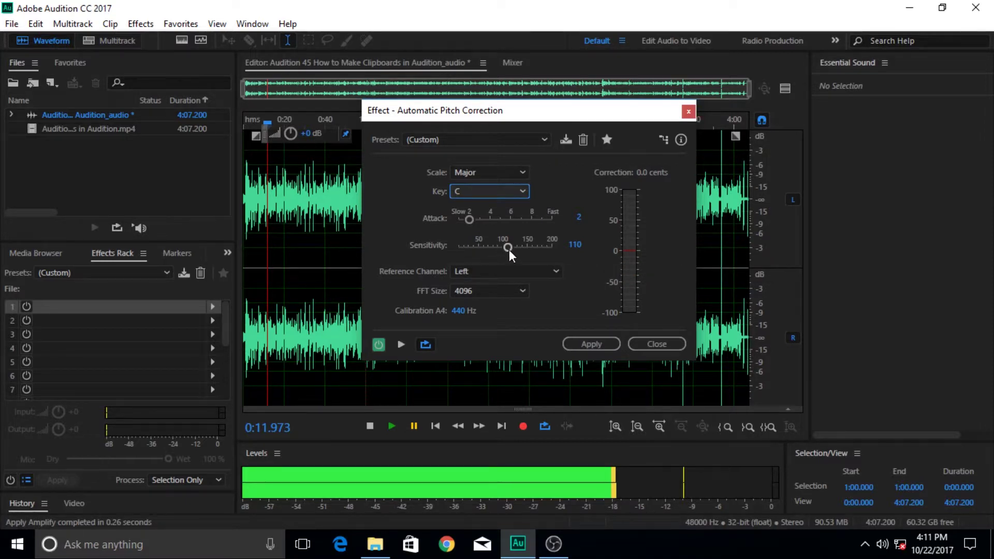
Step: Set the Automatic Pitch Correction sensitivity to 110 by entering the value directly
left_click_drag(509, 249, 452, 256)
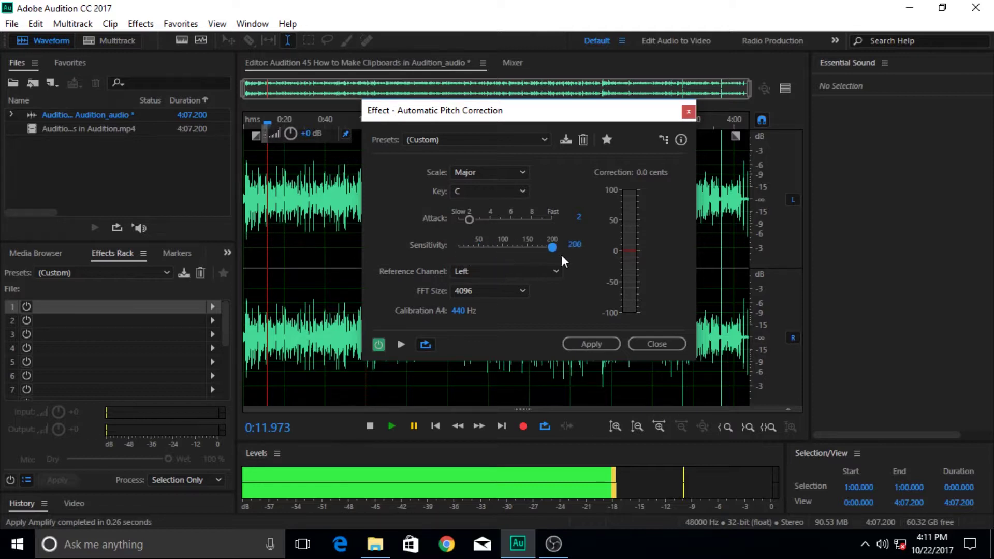
left_click_drag(552, 248, 507, 259)
left_click(575, 245)
type("110")
left_click(396, 239)
left_click(601, 345)
left_click(557, 272)
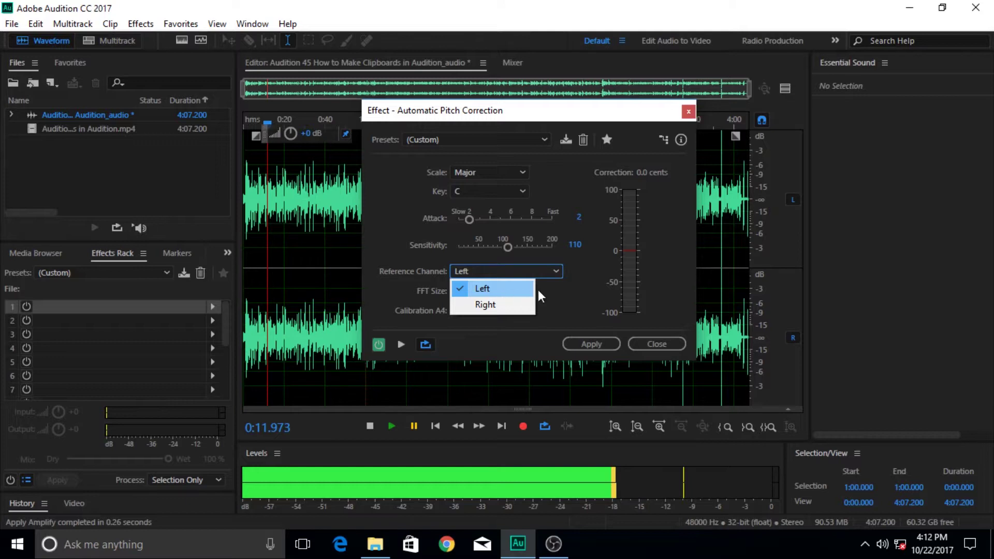
left_click(554, 275)
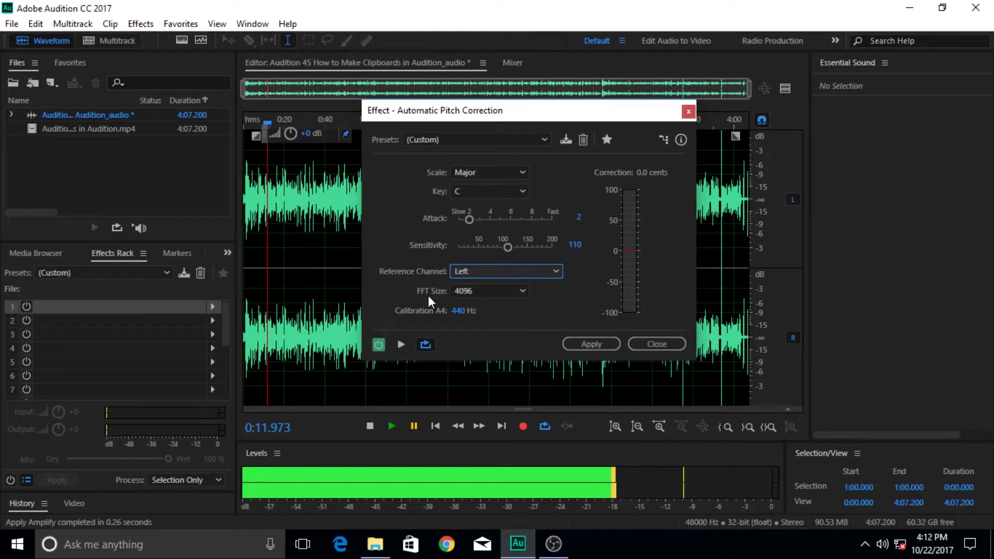
left_click(521, 293)
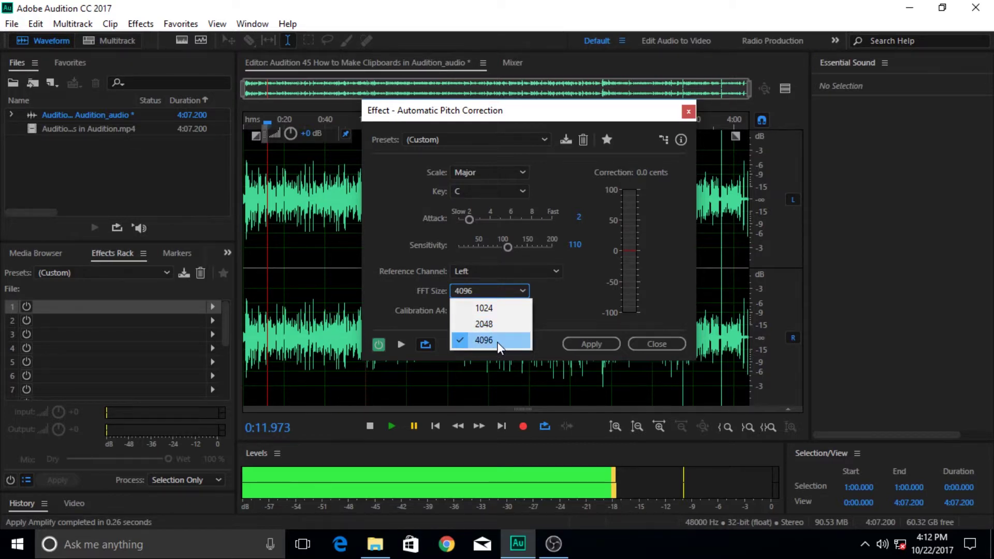
left_click(524, 292)
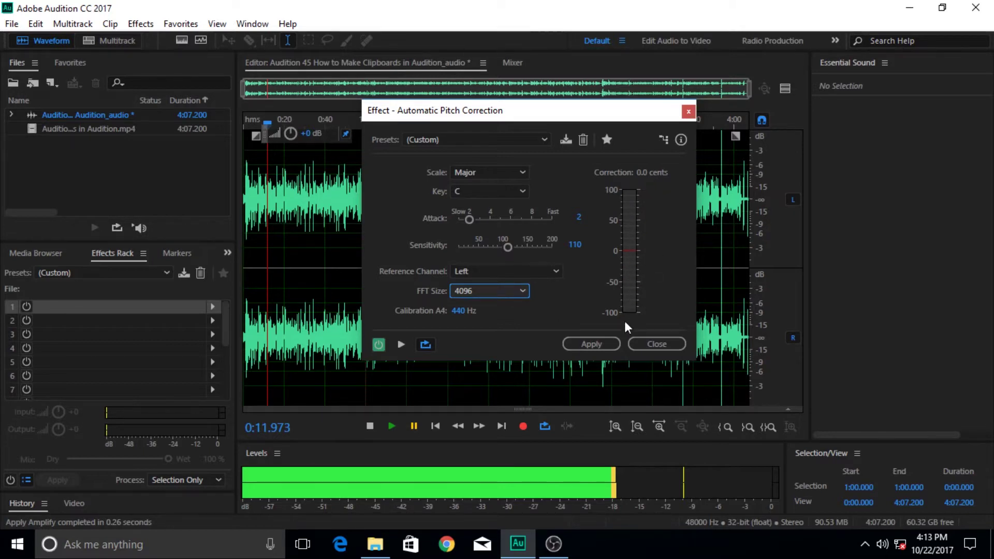
Step: Apply Automatic Pitch Correction, set the playhead at 0:28.810, and pin the volume HUD
left_click(599, 344)
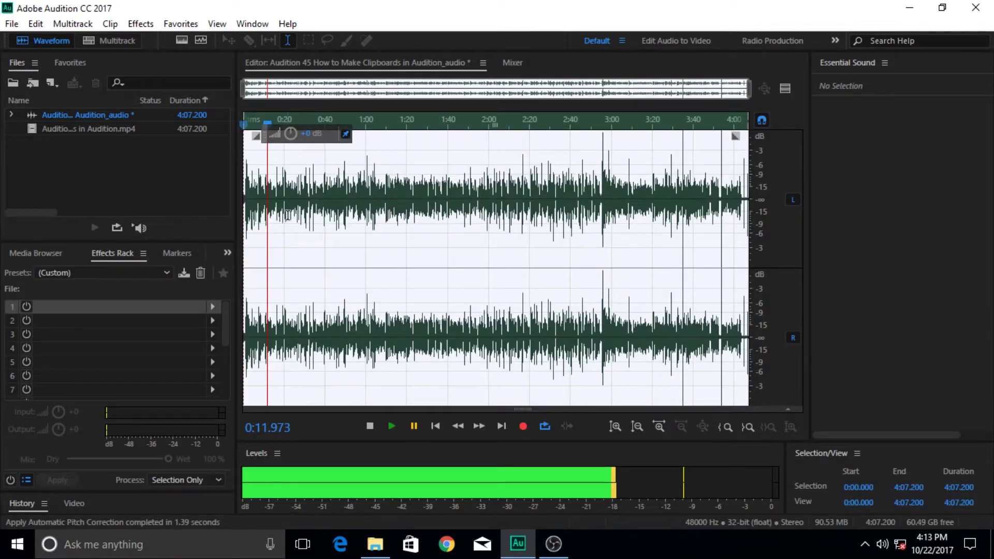
left_click(302, 243)
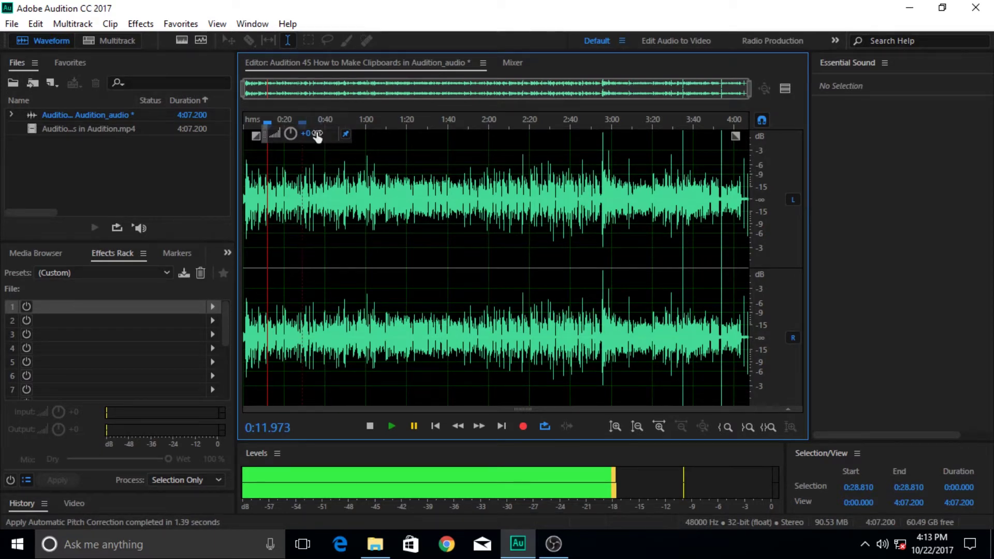
left_click(346, 135)
key("ctrl+a")
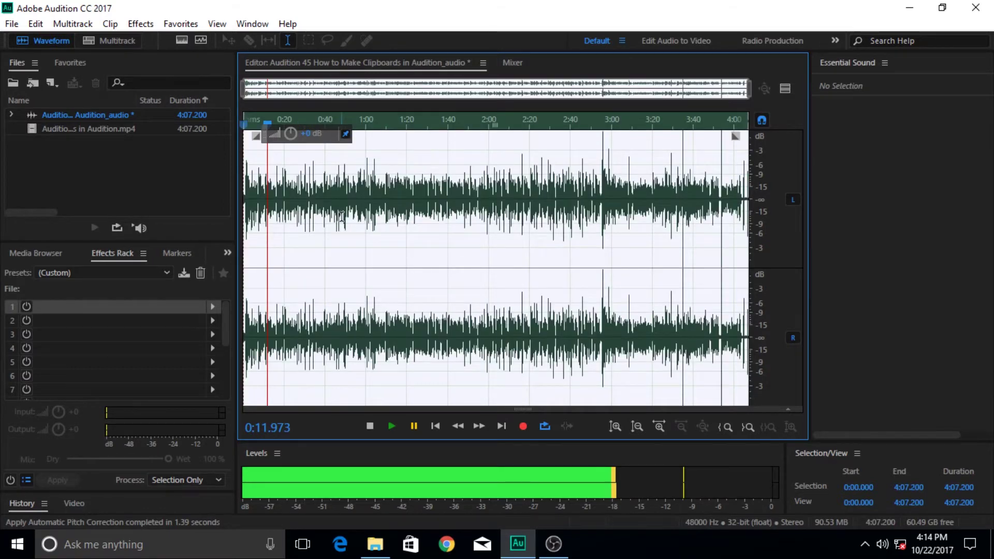
left_click(322, 188)
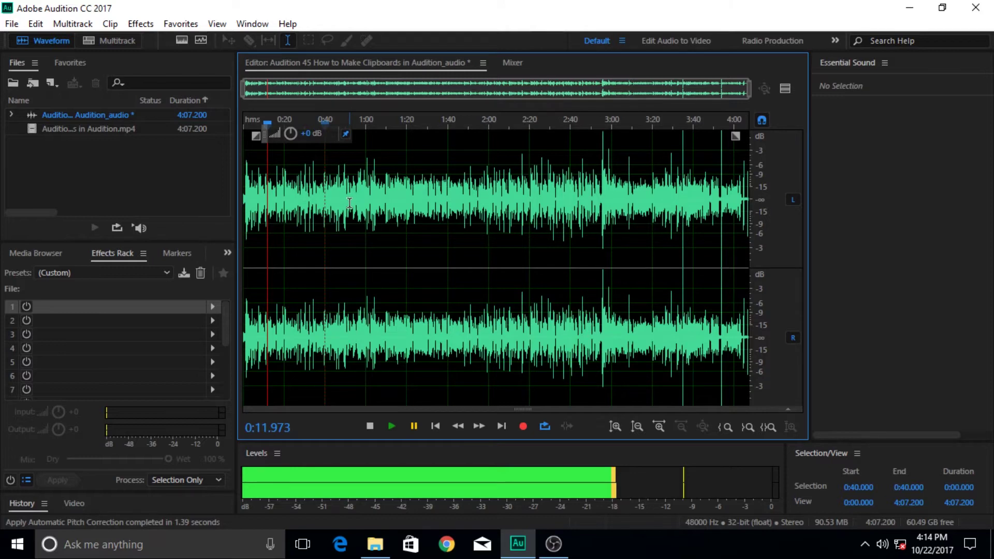
key("ctrl+a")
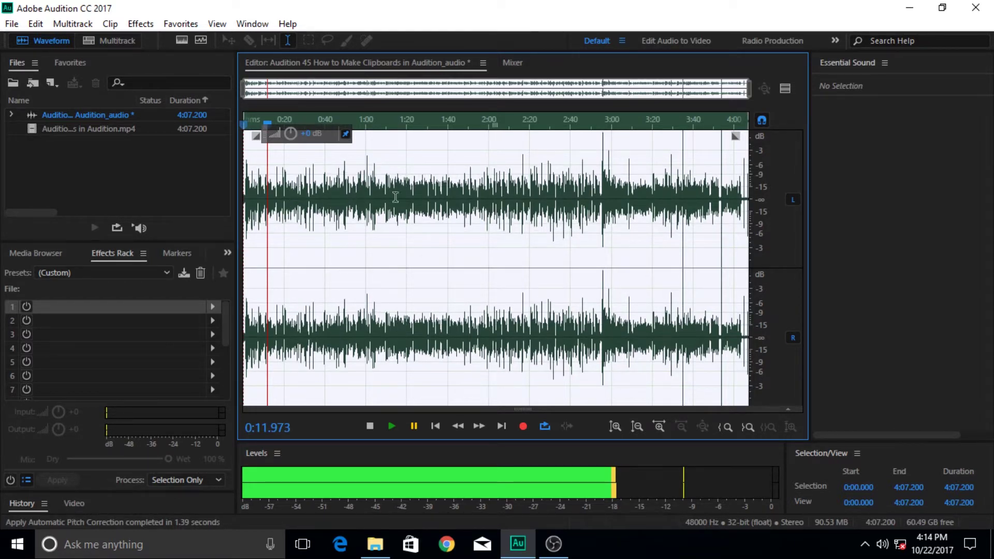
left_click(425, 197)
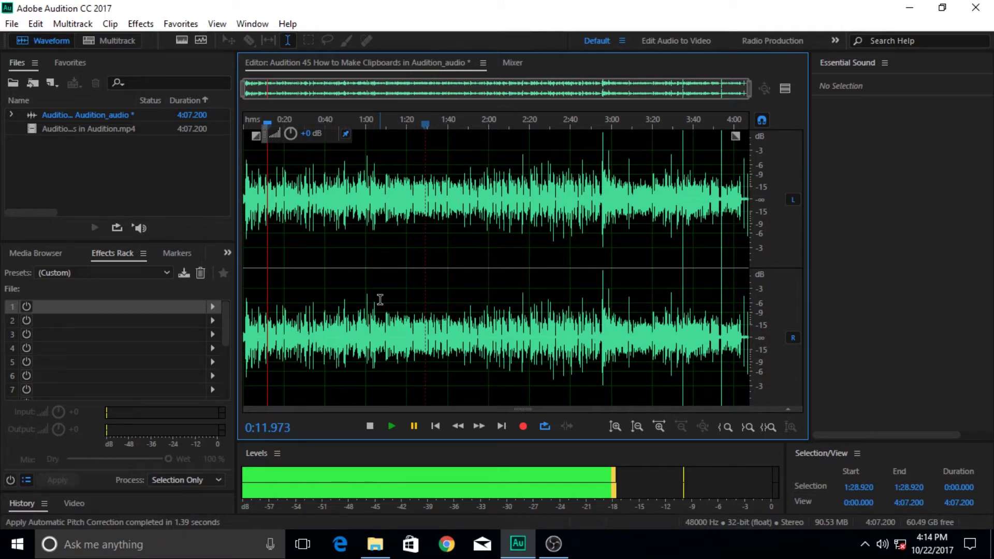
Step: Play a few seconds of the pitch-corrected audio, pause, then minimise Audition
left_click(394, 428)
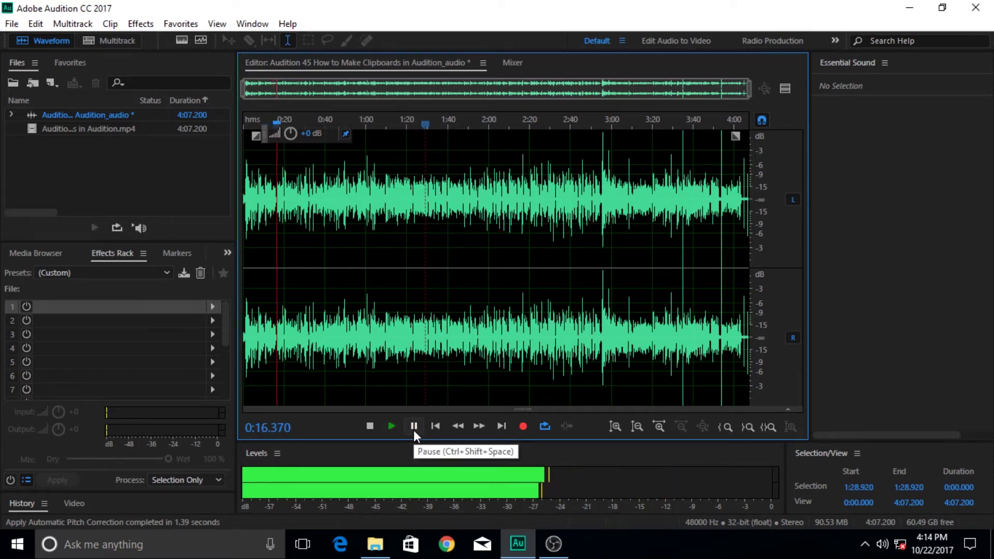
left_click(414, 429)
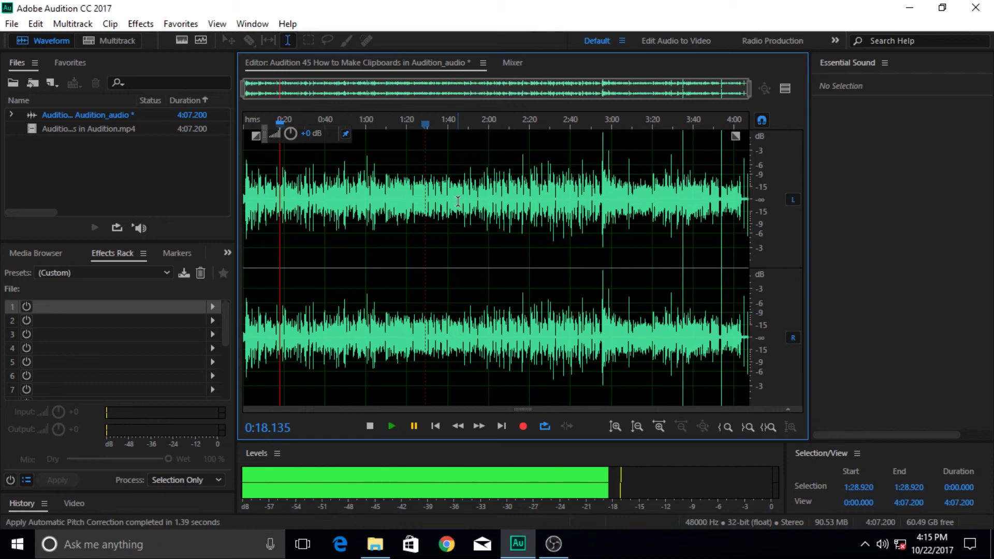
left_click(523, 544)
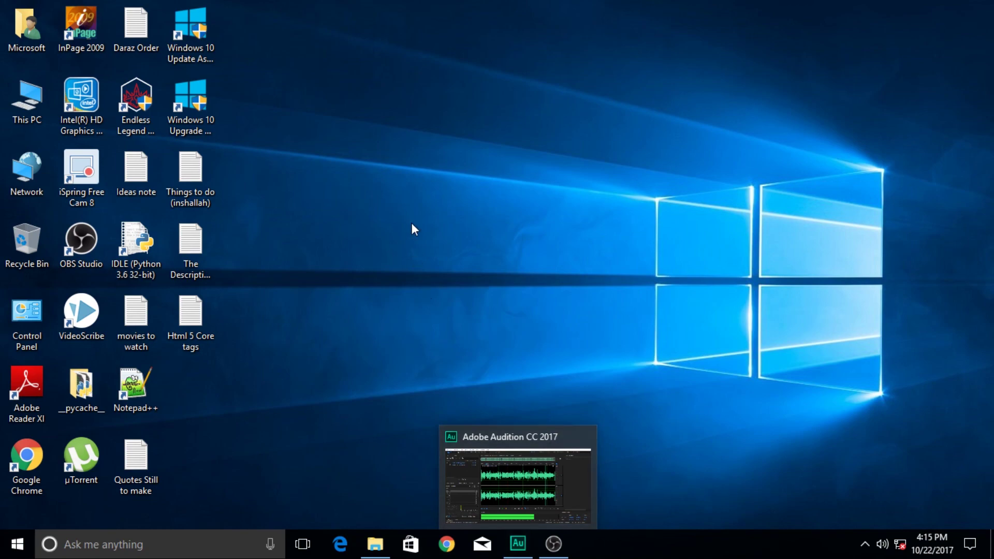